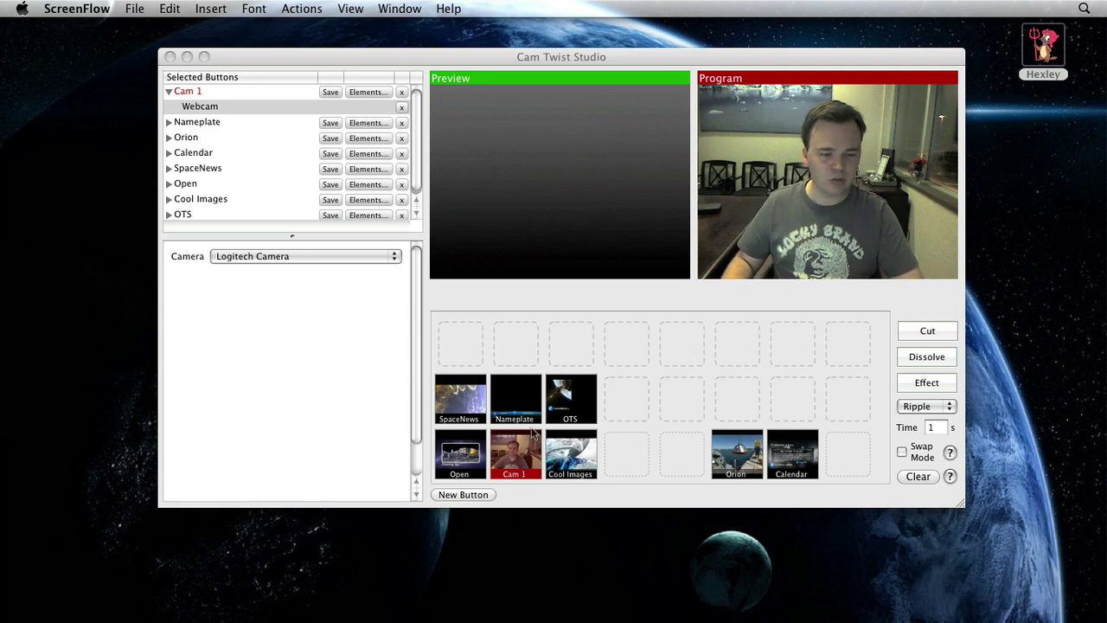
Preview the Nameplate overlay over Cam 1, remove it, then bring up Cam 1's element list
{"action": "left_click", "coordinate": [519, 384]}
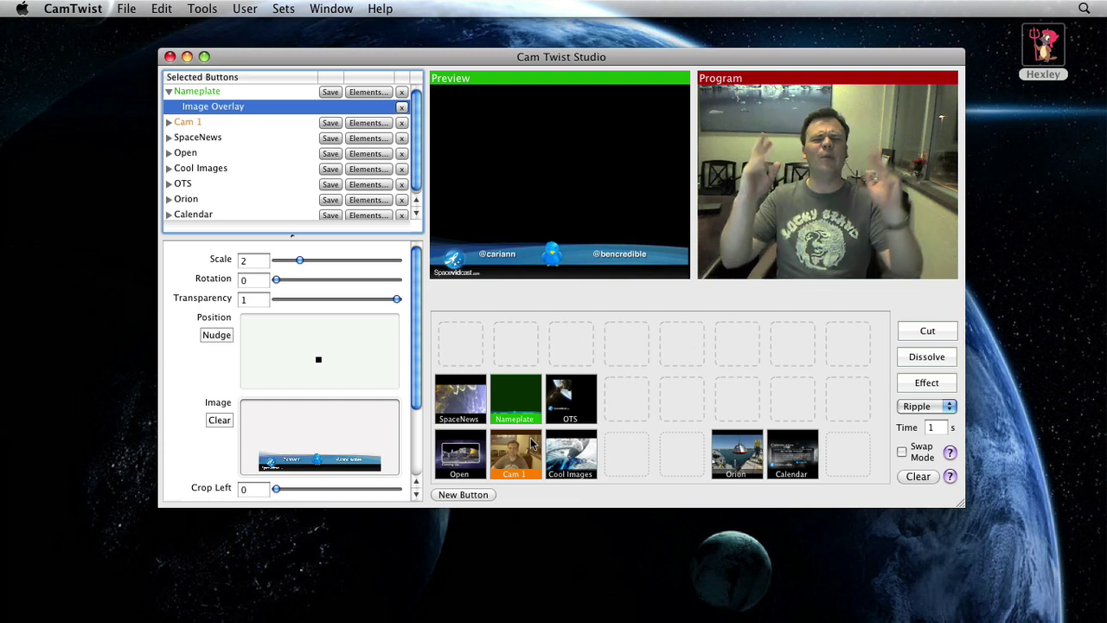
{"action": "left_click", "coordinate": [528, 444]}
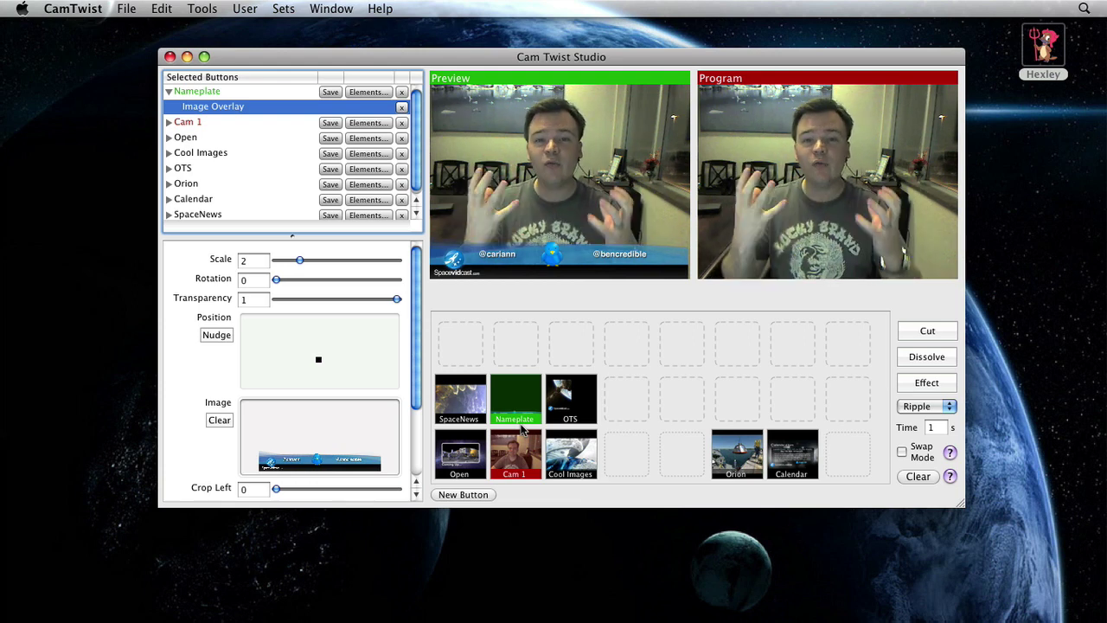
{"action": "left_click", "coordinate": [510, 416]}
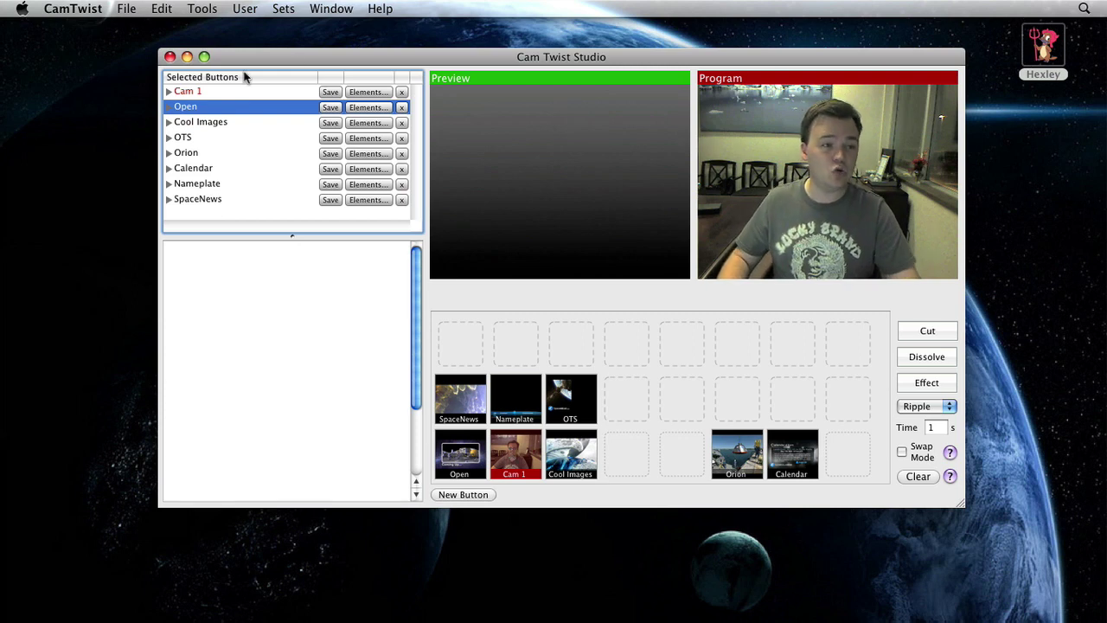
{"action": "left_click", "coordinate": [177, 93]}
{"action": "left_click", "coordinate": [170, 90]}
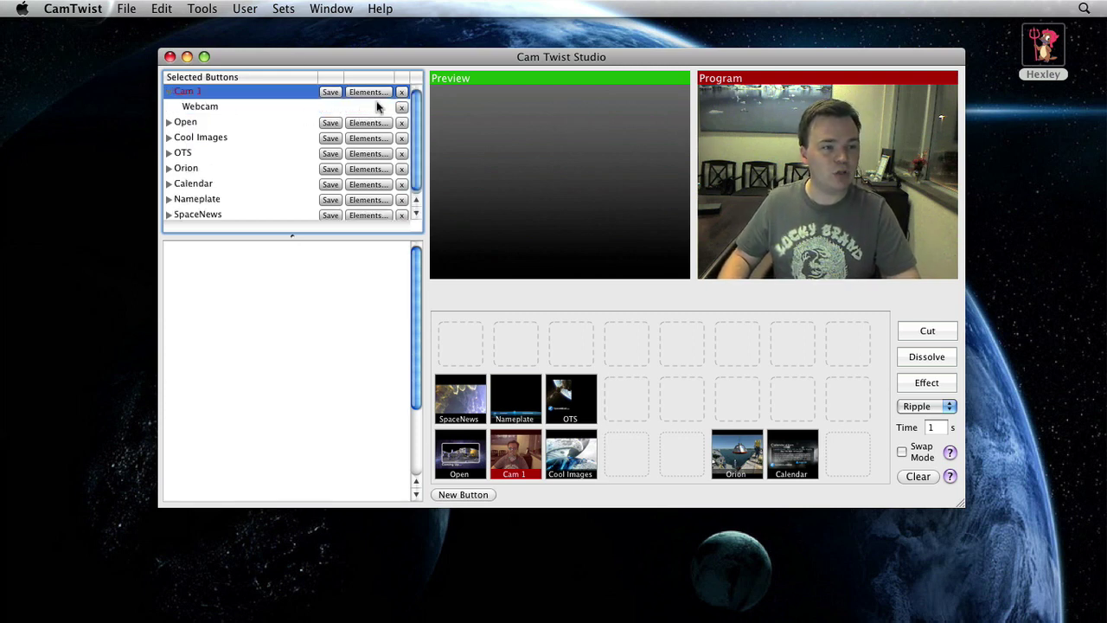
Clear the element search and add a ComicBook effect beneath Cam 1's Webcam source
{"action": "left_click", "coordinate": [368, 92]}
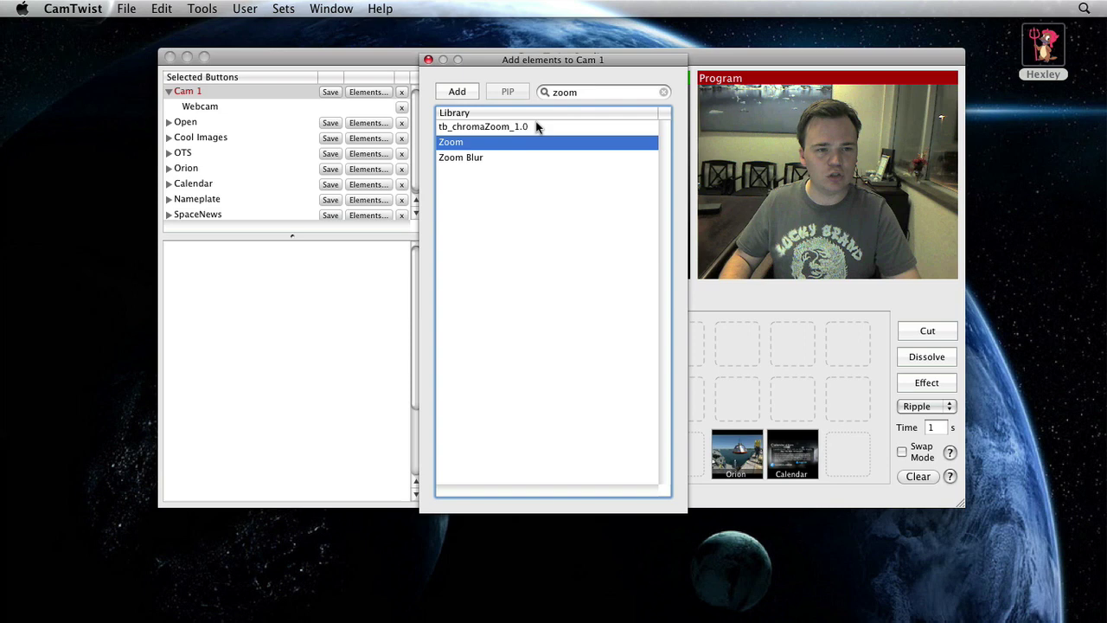
{"action": "left_click", "coordinate": [664, 92]}
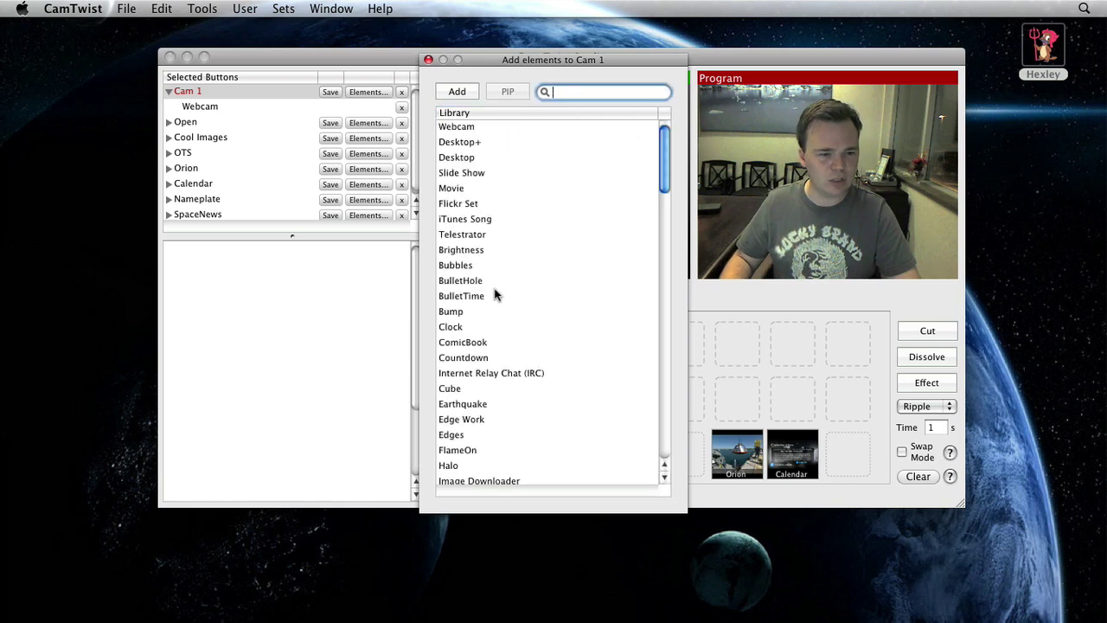
{"action": "double_click", "coordinate": [467, 342]}
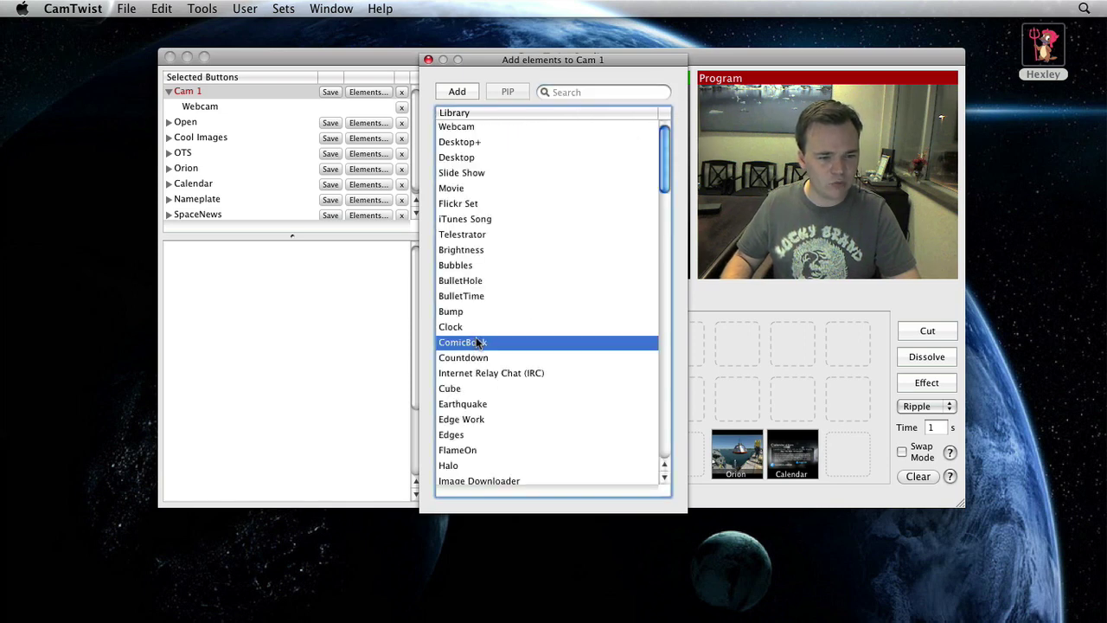
{"action": "left_click", "coordinate": [428, 60]}
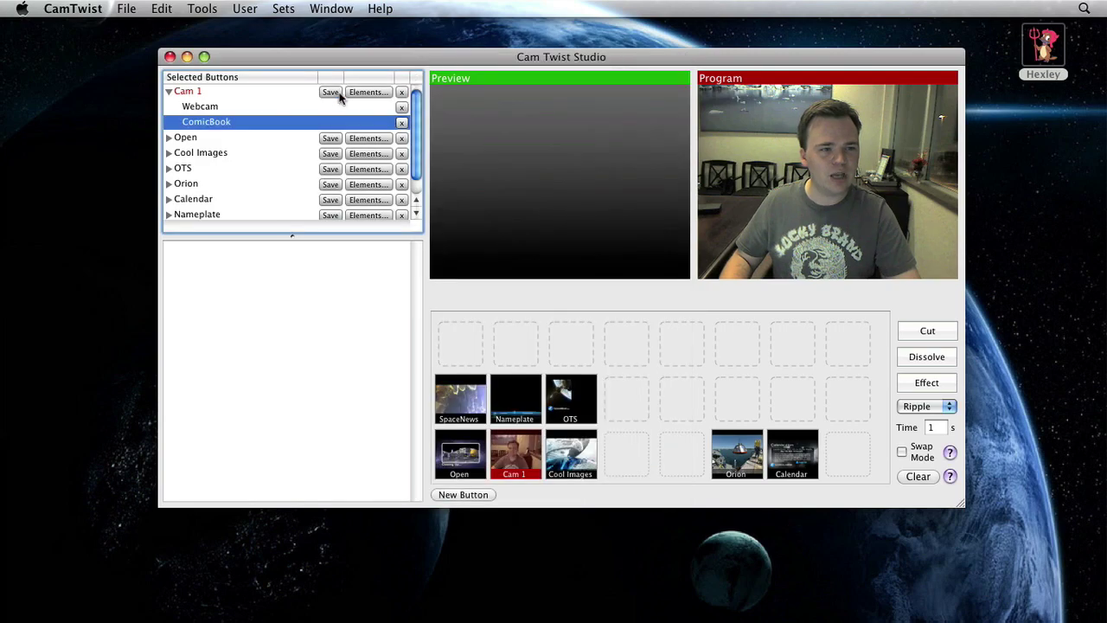
Cut the comic-book Cam 1 to Program, move it beside Cool Images, and add an Untitled button
{"action": "left_click", "coordinate": [534, 452]}
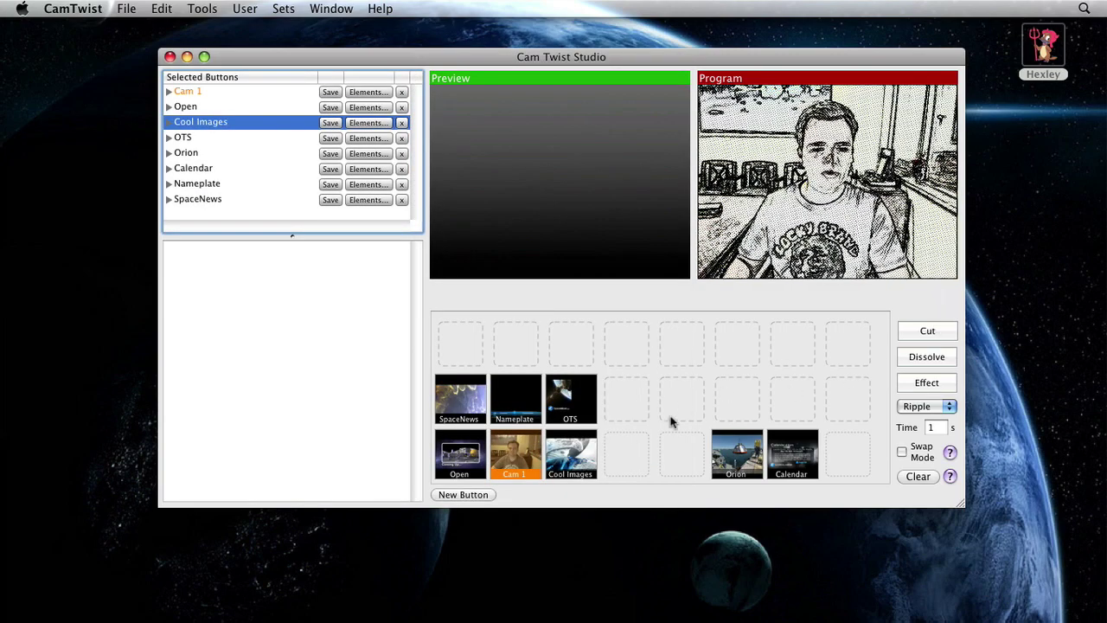
{"action": "left_click", "coordinate": [506, 456]}
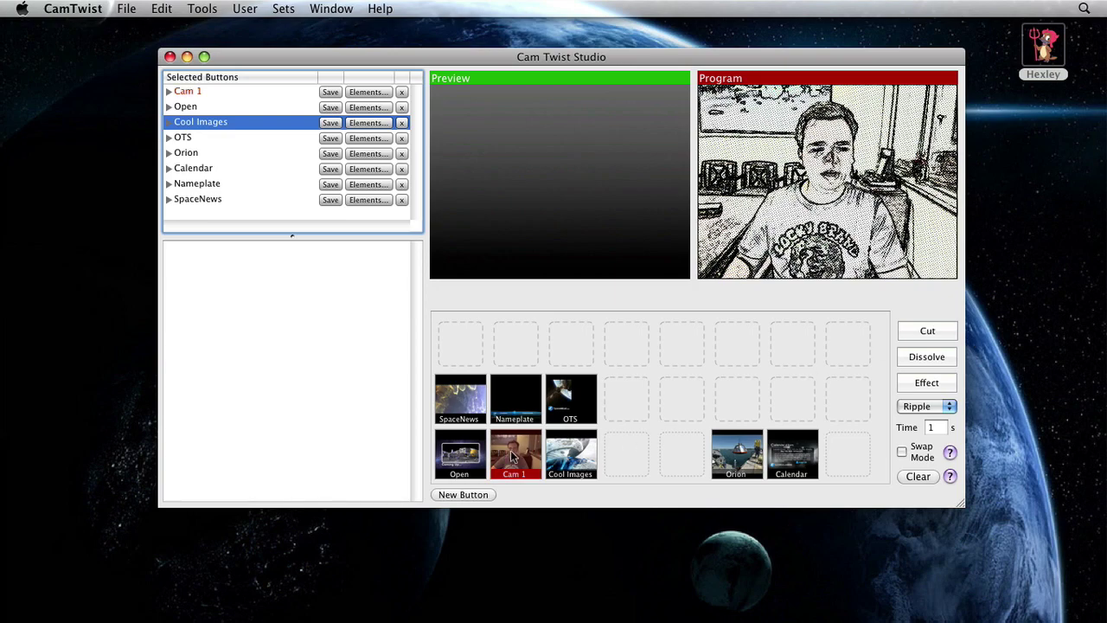
{"action": "left_click", "coordinate": [926, 329]}
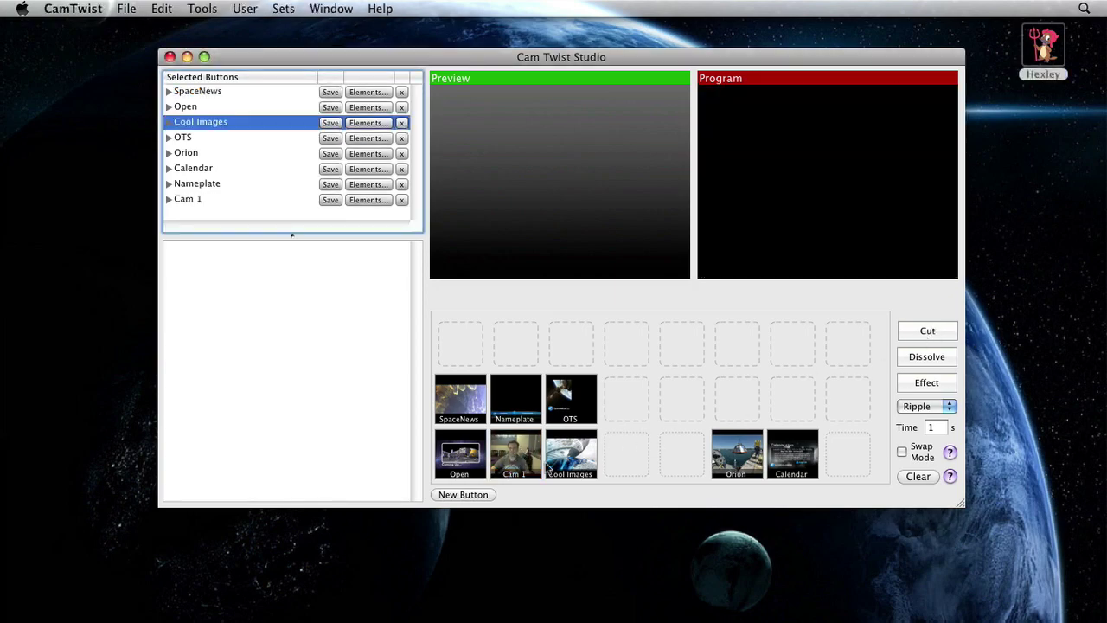
{"action": "left_click", "coordinate": [517, 459]}
{"action": "left_click", "coordinate": [927, 336]}
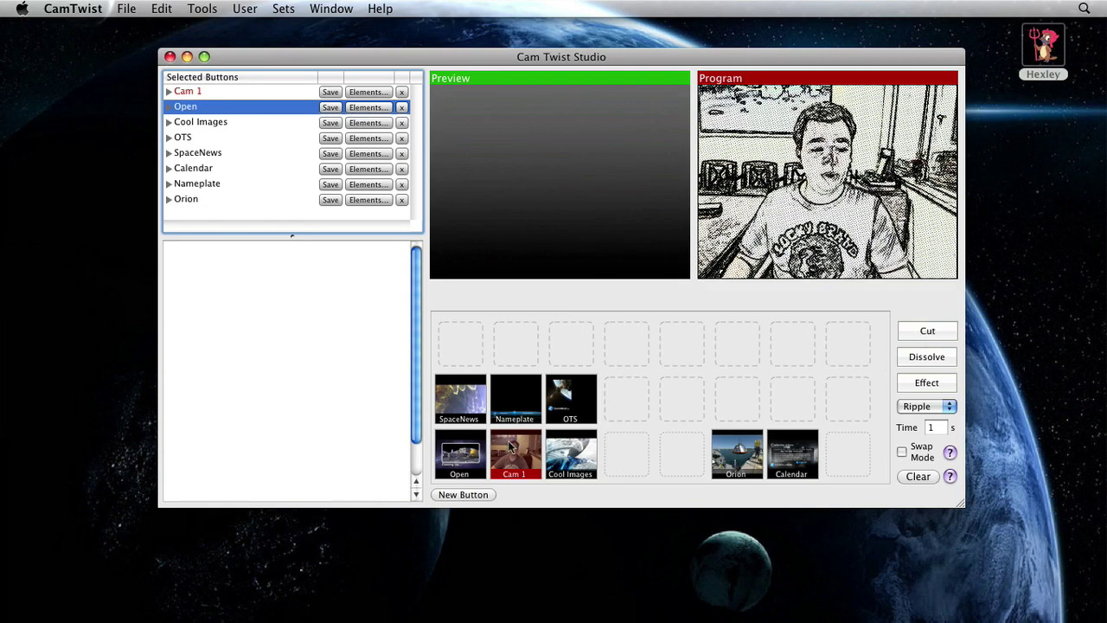
{"action": "left_click_drag", "start_coordinate": [511, 447], "coordinate": [624, 452]}
{"action": "left_click", "coordinate": [463, 495]}
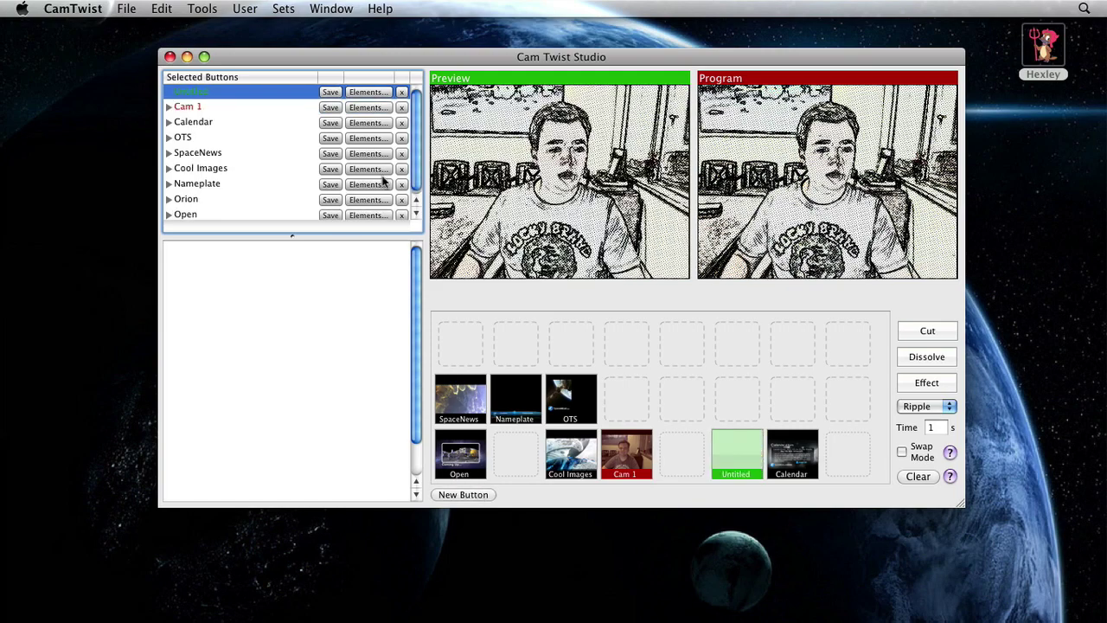
Add a Webcam source element to the Untitled button
{"action": "left_click", "coordinate": [368, 91]}
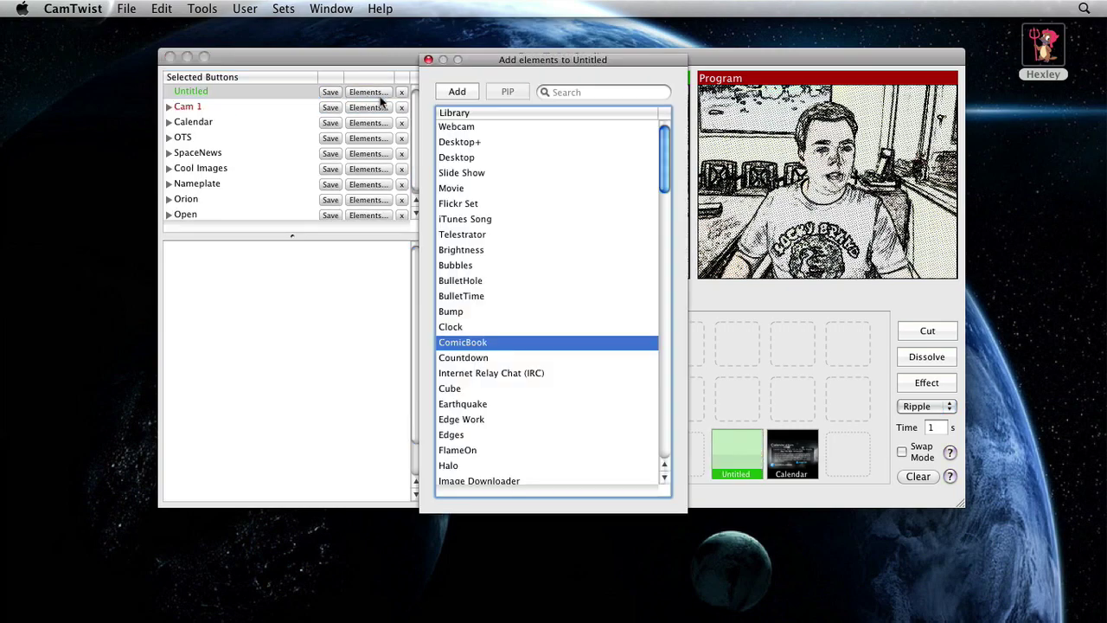
{"action": "left_click", "coordinate": [470, 128]}
{"action": "left_click", "coordinate": [441, 91]}
{"action": "left_click", "coordinate": [428, 59]}
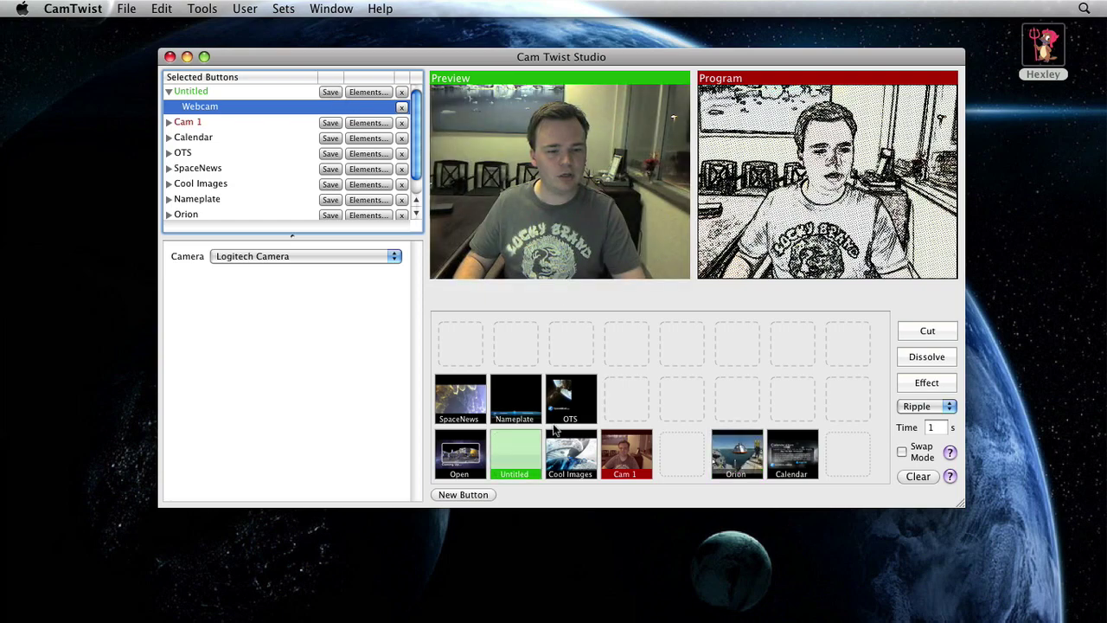
Dissolve Program back and forth between the plain Untitled webcam and the comic-book Cam 1
{"action": "left_click", "coordinate": [924, 359]}
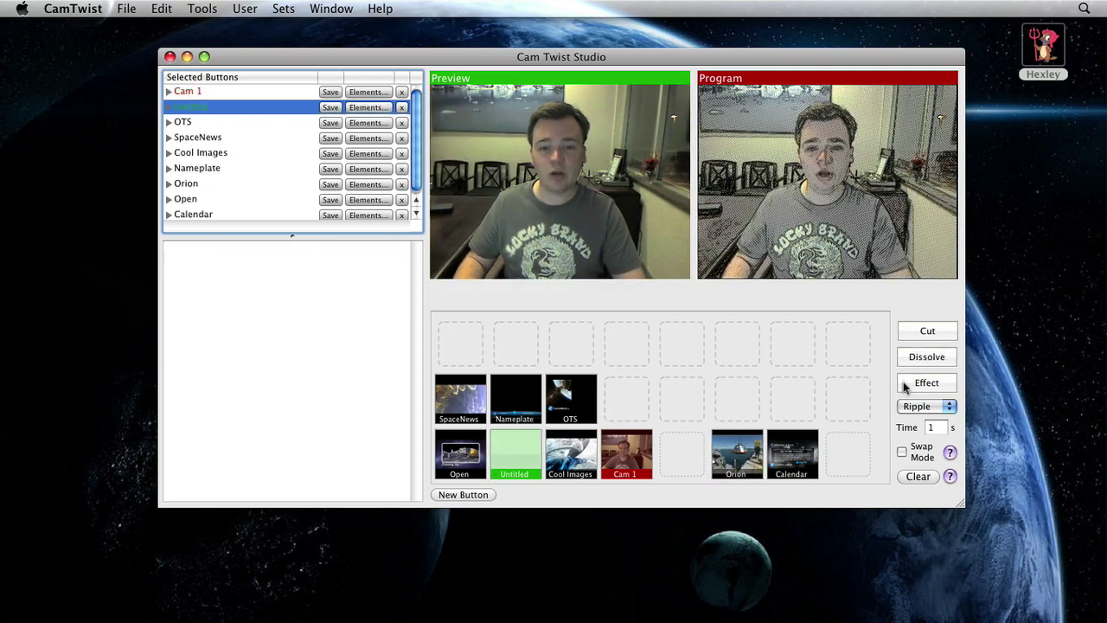
{"action": "left_click", "coordinate": [904, 386]}
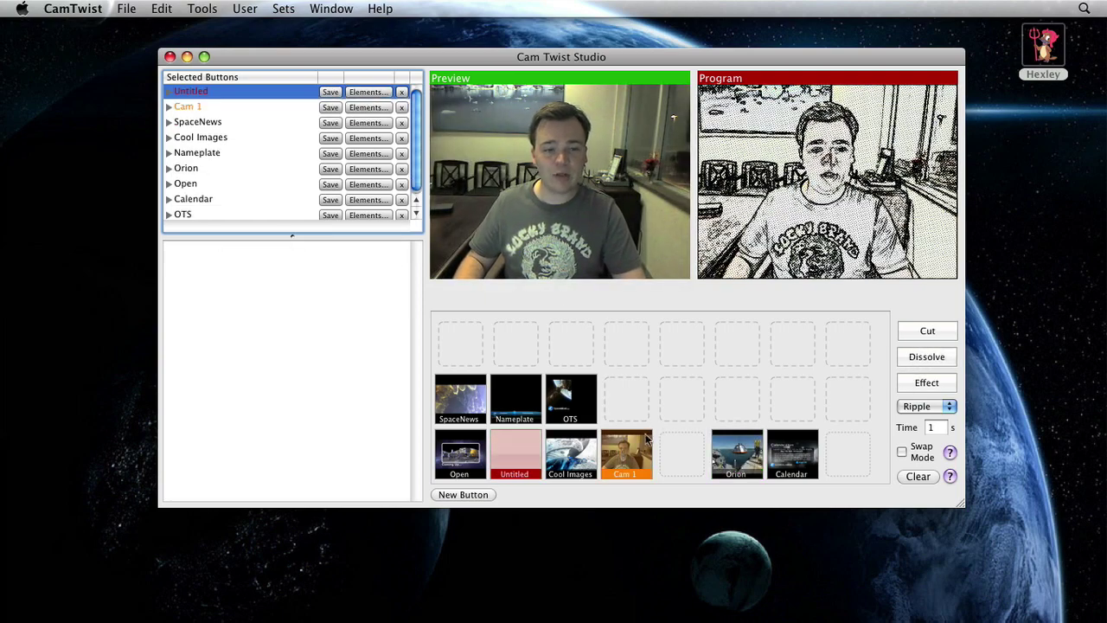
{"action": "left_click", "coordinate": [930, 362]}
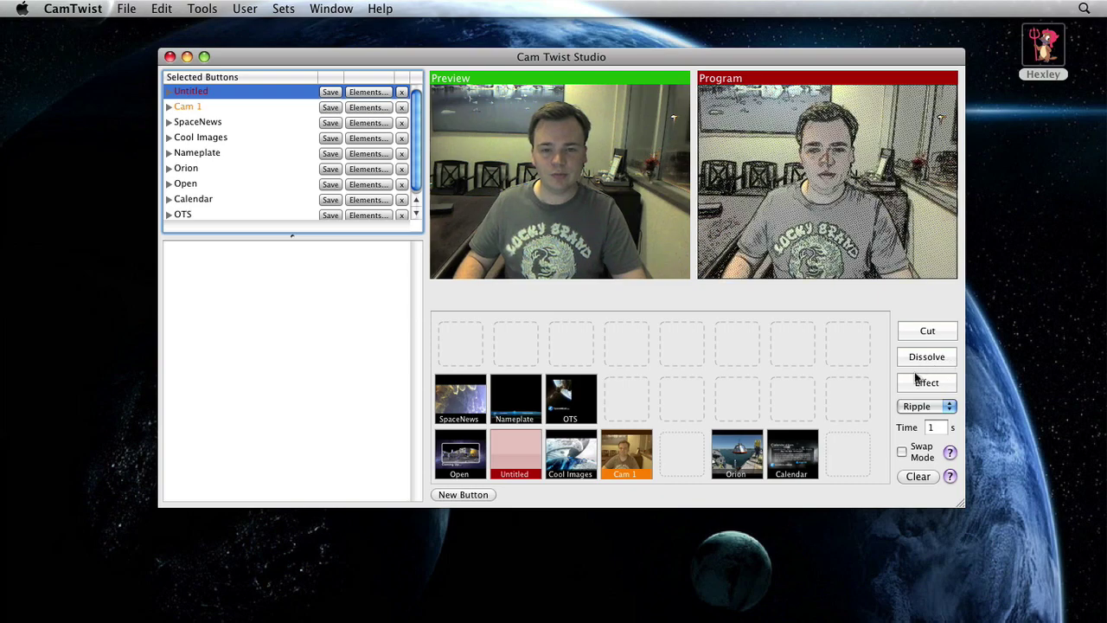
{"action": "left_click", "coordinate": [918, 381]}
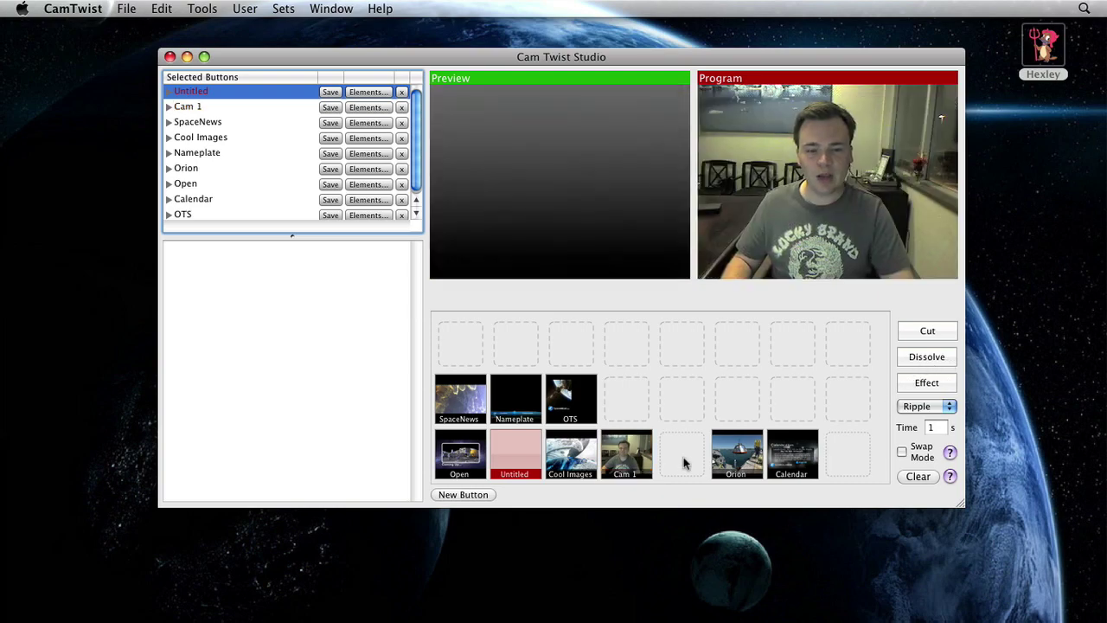
{"action": "left_click", "coordinate": [627, 454]}
{"action": "left_click", "coordinate": [925, 358]}
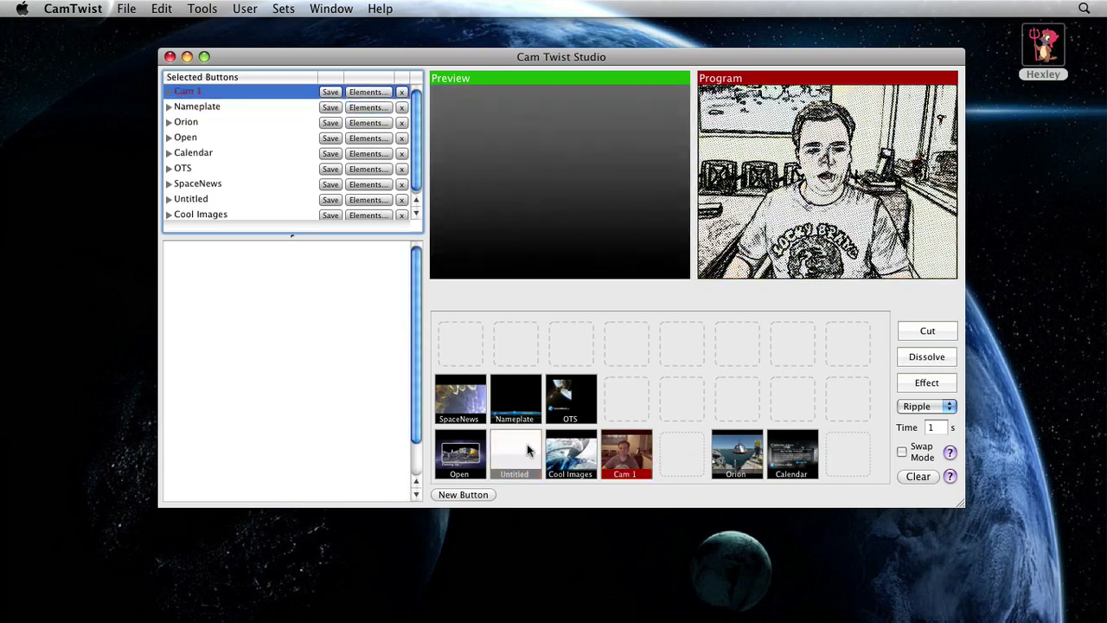
{"action": "left_click", "coordinate": [526, 448]}
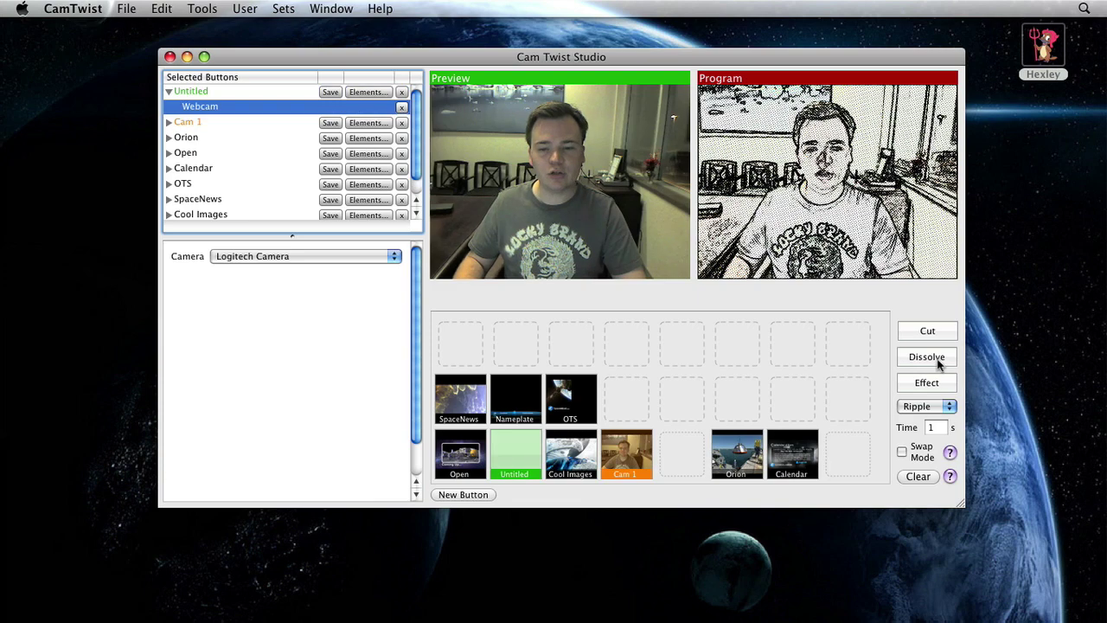
{"action": "left_click", "coordinate": [908, 360]}
Cut the Nameplate overlay live, then replace it with SpaceNews and cut that to Program
{"action": "left_click", "coordinate": [514, 398]}
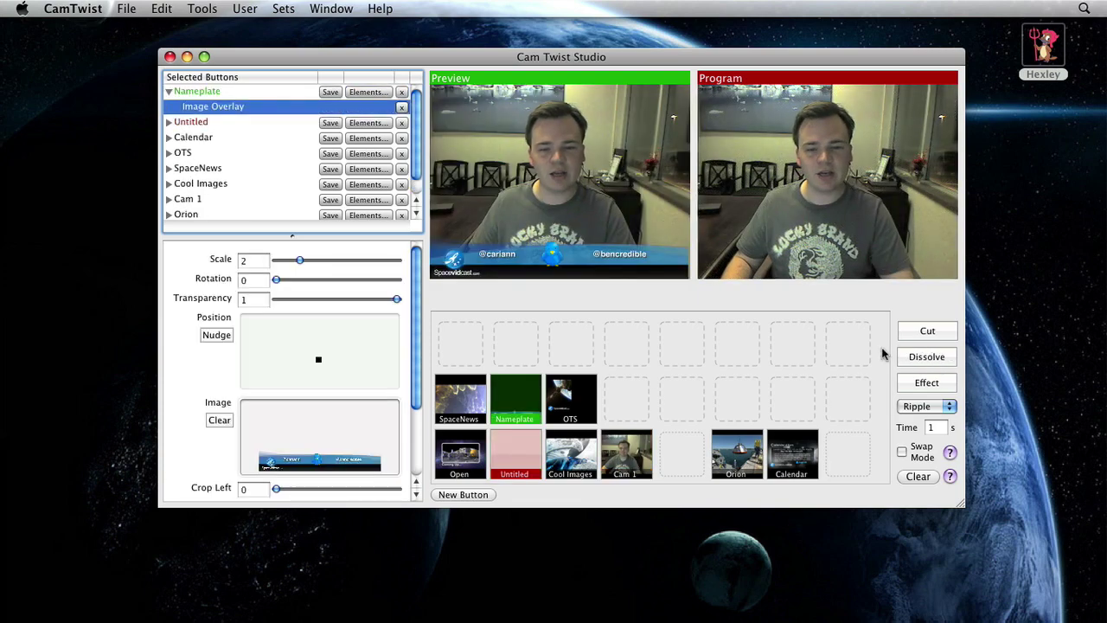
{"action": "left_click", "coordinate": [927, 332]}
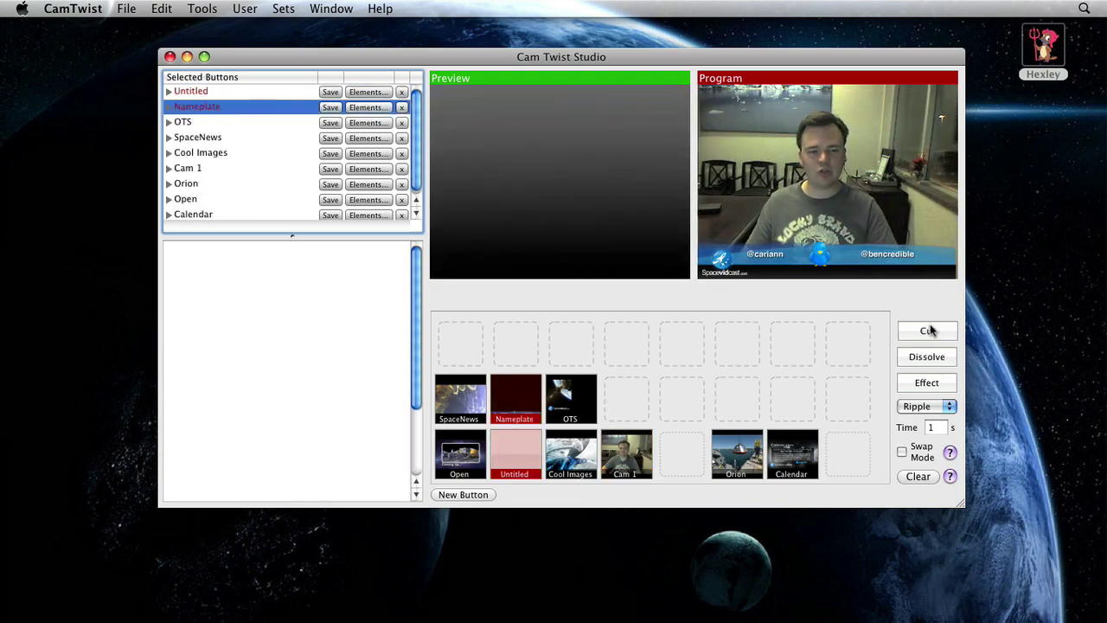
{"action": "left_click", "coordinate": [463, 397]}
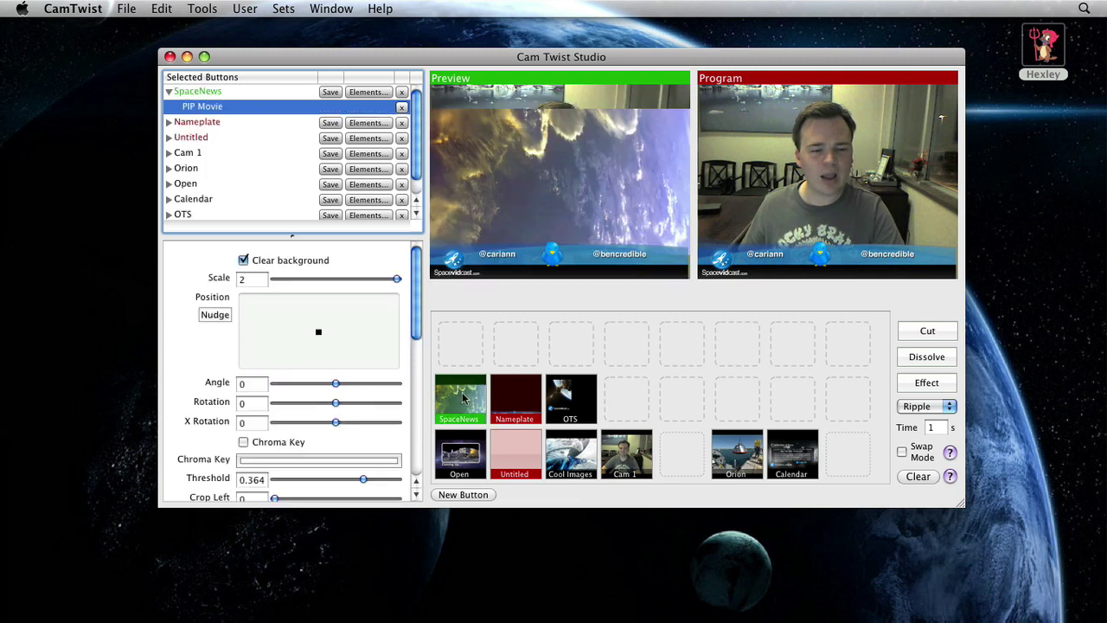
{"action": "left_click", "coordinate": [537, 390]}
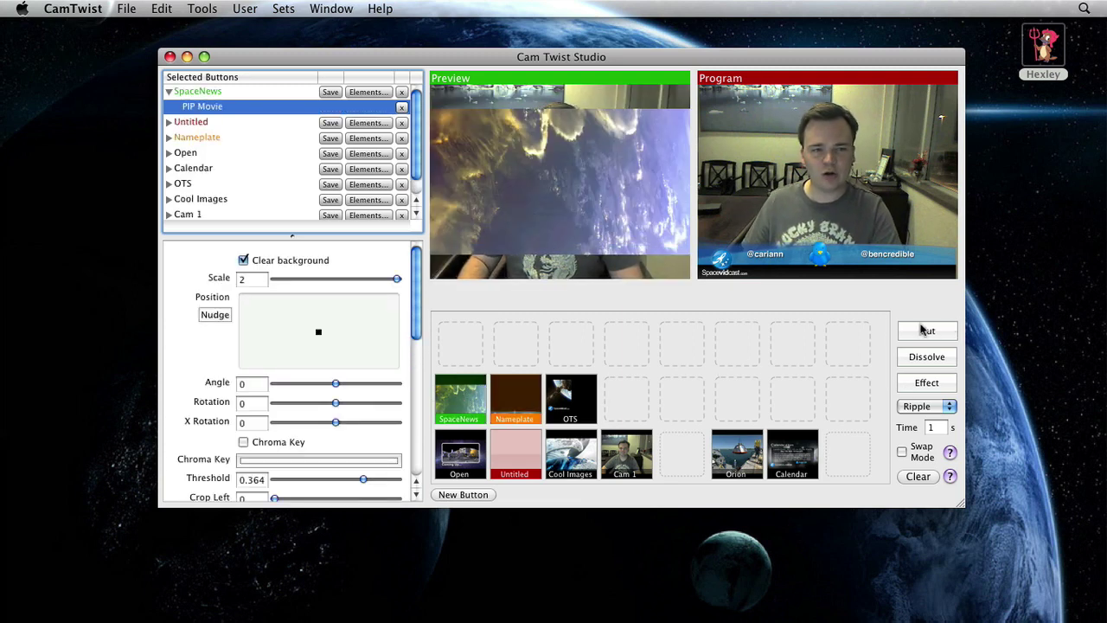
{"action": "left_click", "coordinate": [949, 337]}
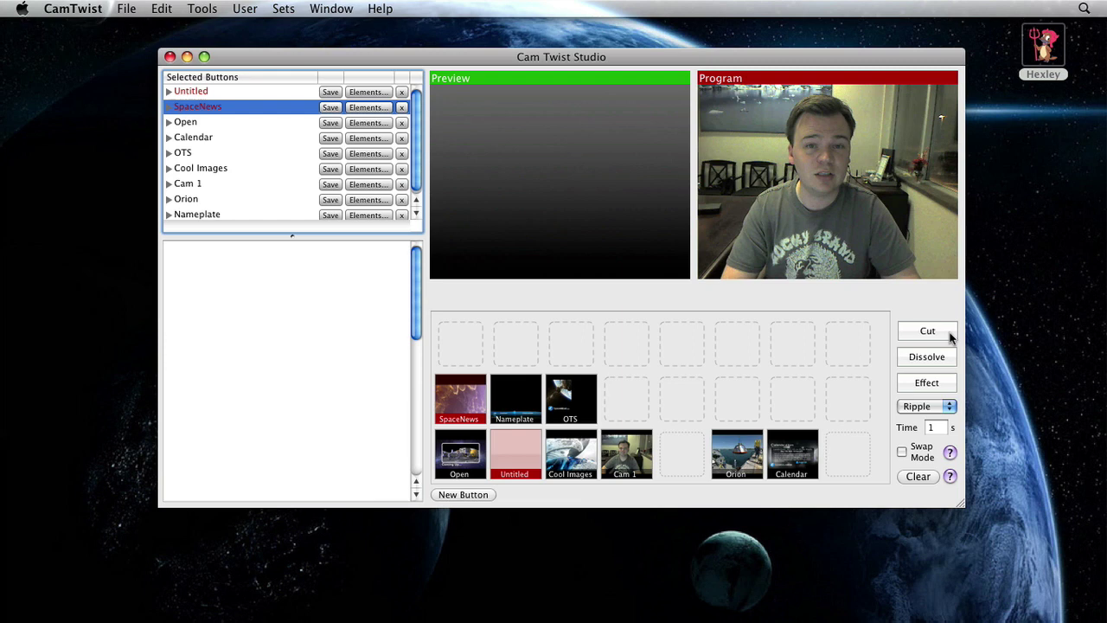
Load the Nameplate overlay into Preview across the webcam feed
{"action": "left_click", "coordinate": [531, 400]}
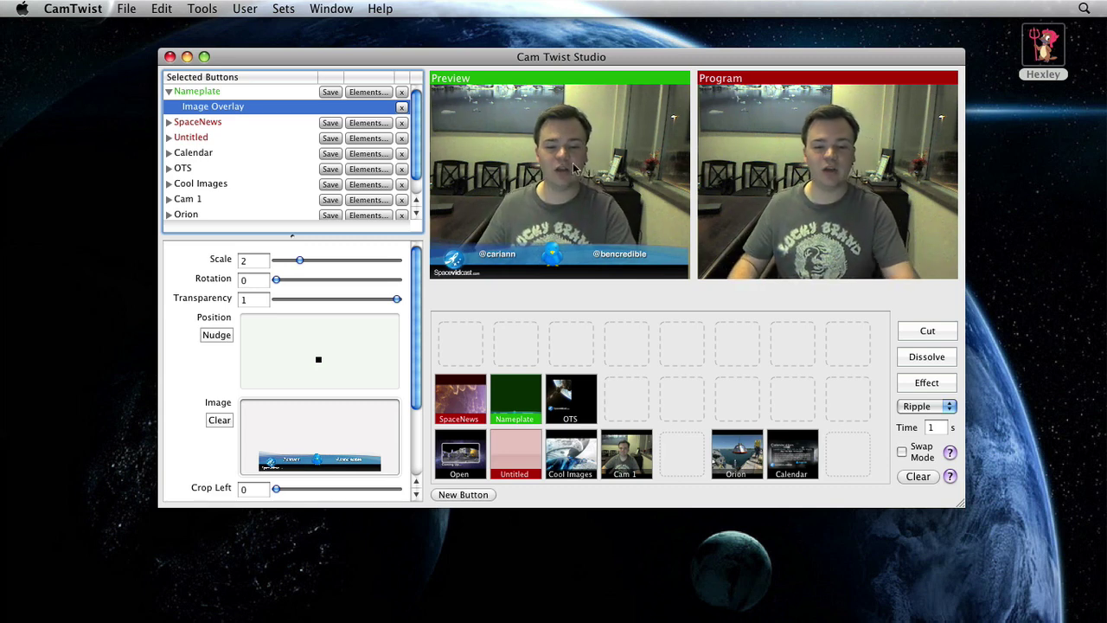
{"action": "mouse_move", "coordinate": [795, 442]}
{"action": "left_mouse_down"}
{"action": "mouse_move", "coordinate": [865, 454]}
{"action": "mouse_move", "coordinate": [796, 457]}
{"action": "left_mouse_up"}
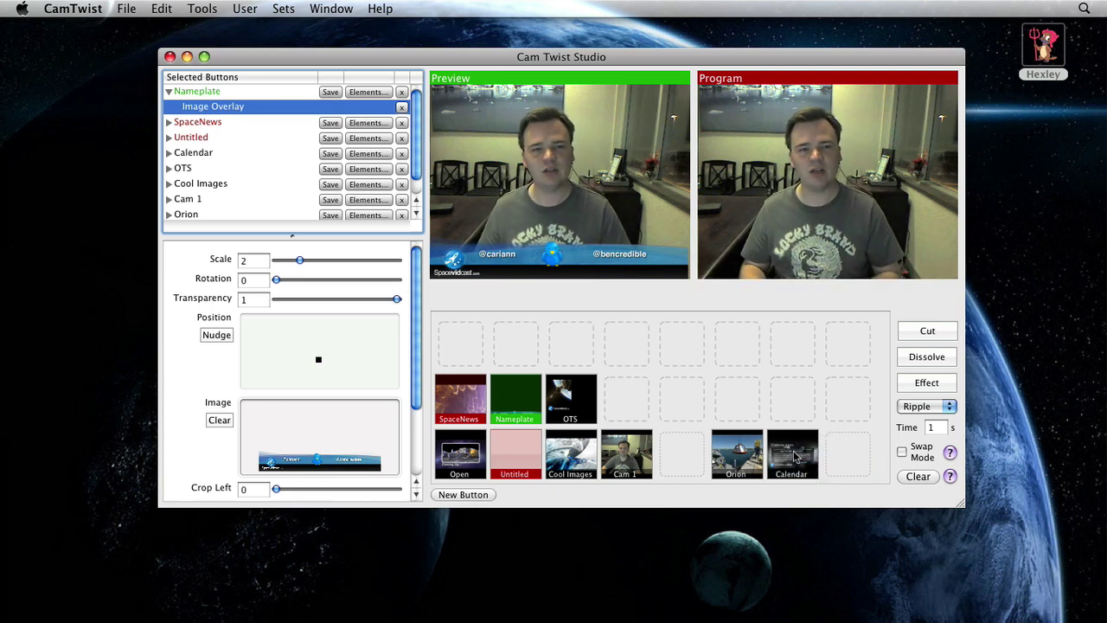